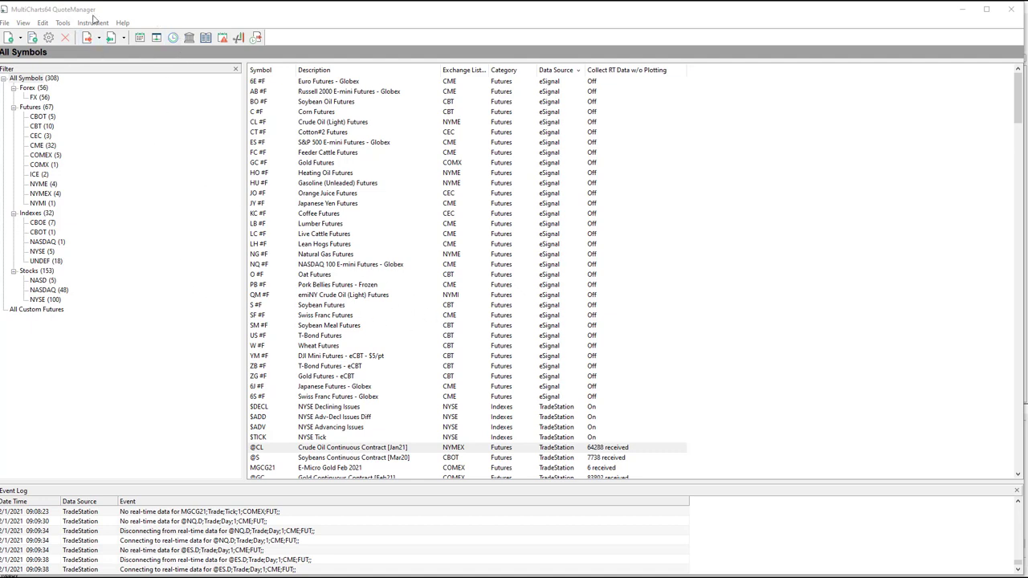
Step: Open the Custom Session Templates list from the Tools menu
{"action": "left_click", "coordinate": [142, 11]}
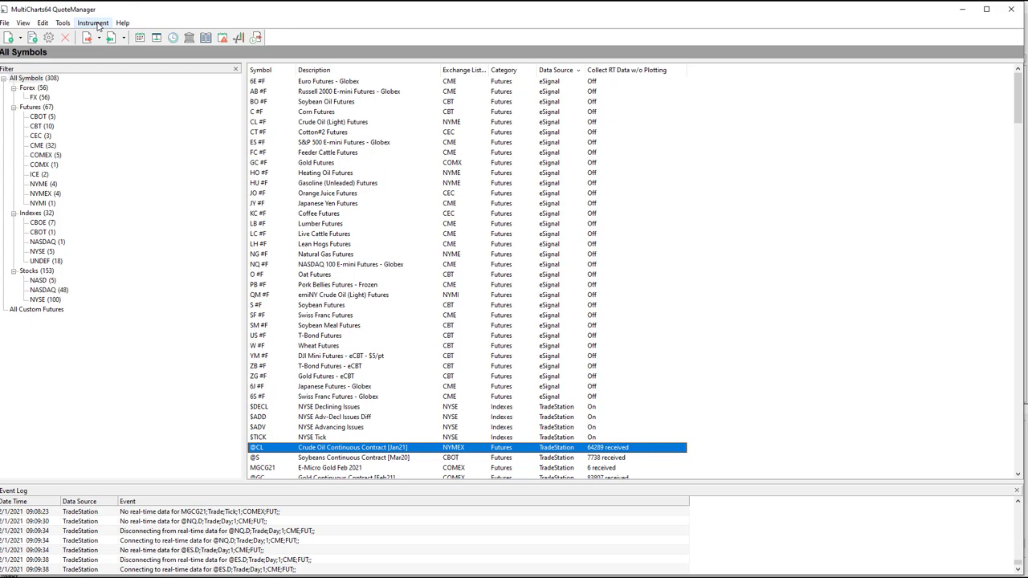
{"action": "left_click", "coordinate": [63, 22]}
{"action": "left_click", "coordinate": [86, 50]}
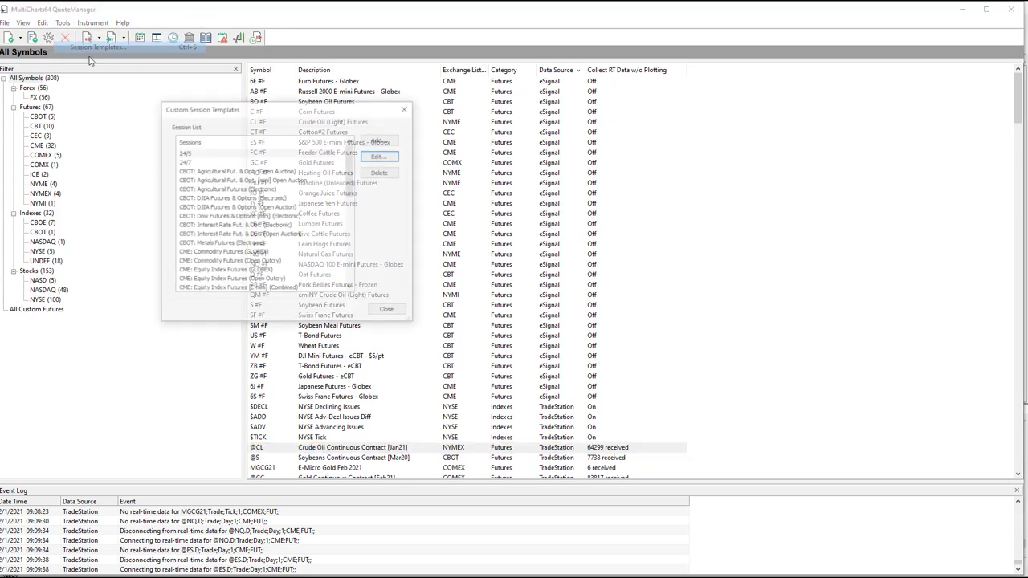
Step: Inspect Crude Pit Session's Monday–Friday 09:00–14:30 hours and close it unchanged
{"action": "left_click_drag", "start_coordinate": [351, 161], "coordinate": [359, 220]}
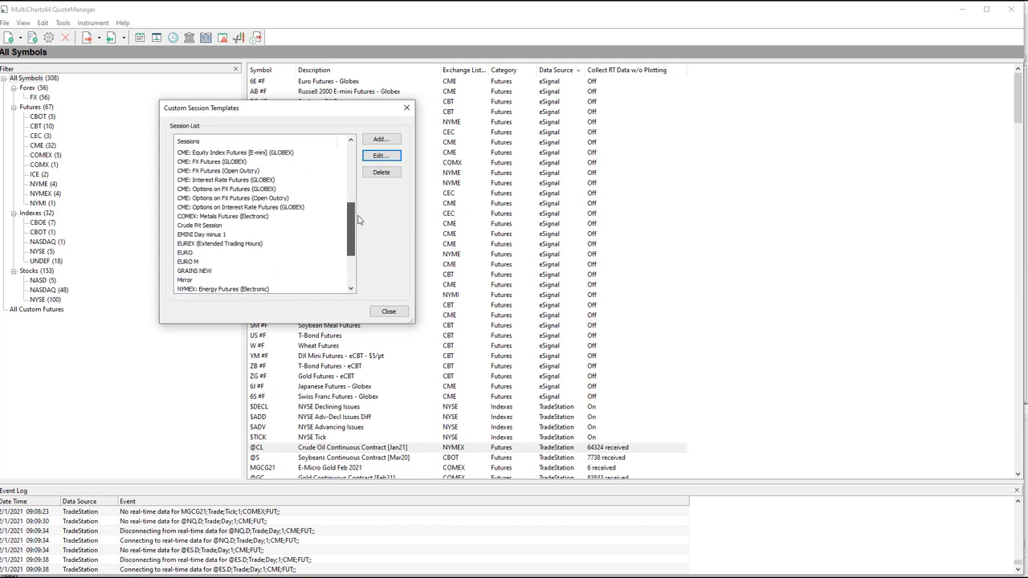
{"action": "double_click", "coordinate": [198, 227]}
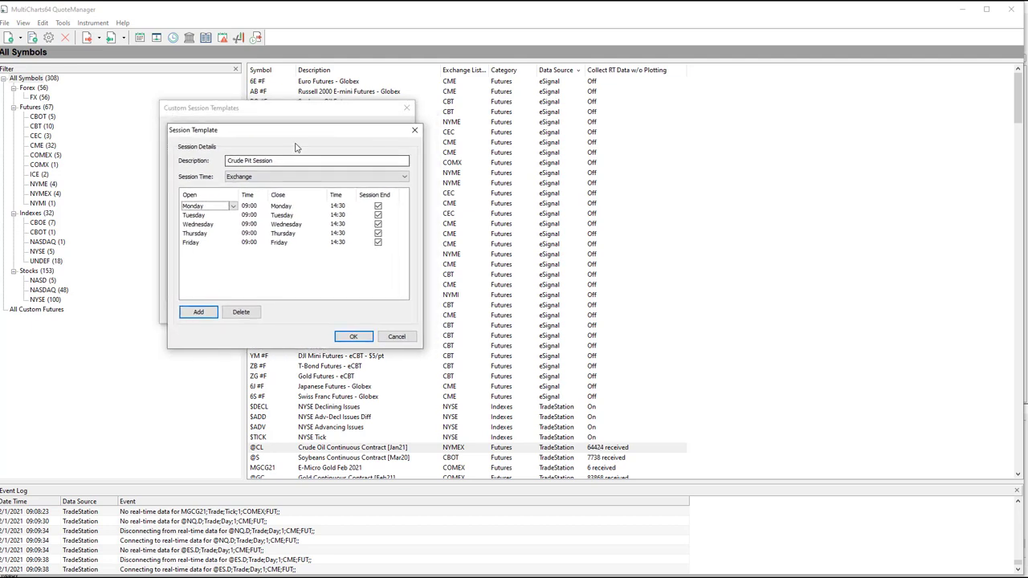
{"action": "left_click", "coordinate": [410, 337]}
{"action": "left_click", "coordinate": [410, 337]}
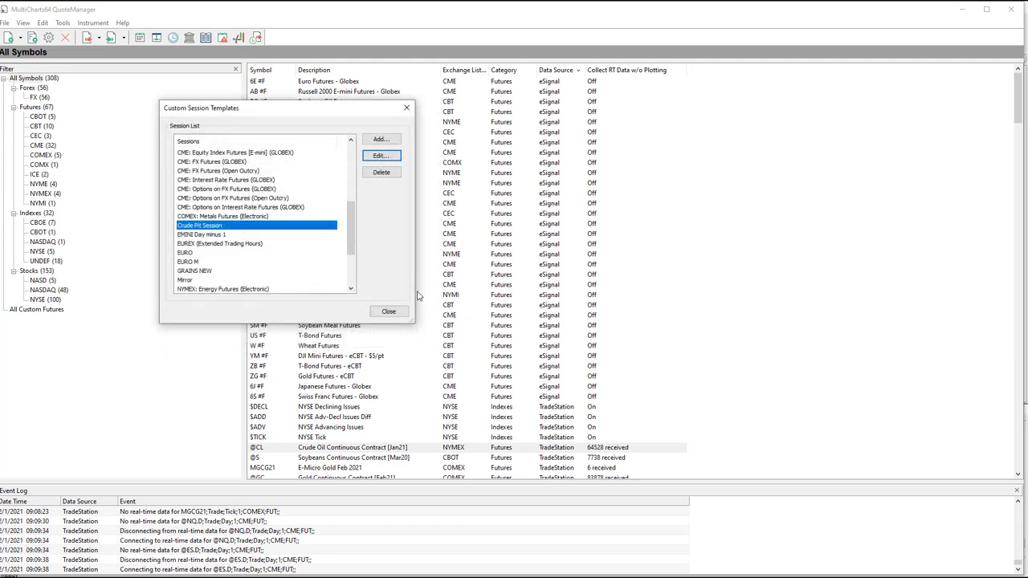
Step: Start a new session template and move its window lower on screen
{"action": "left_click", "coordinate": [381, 142]}
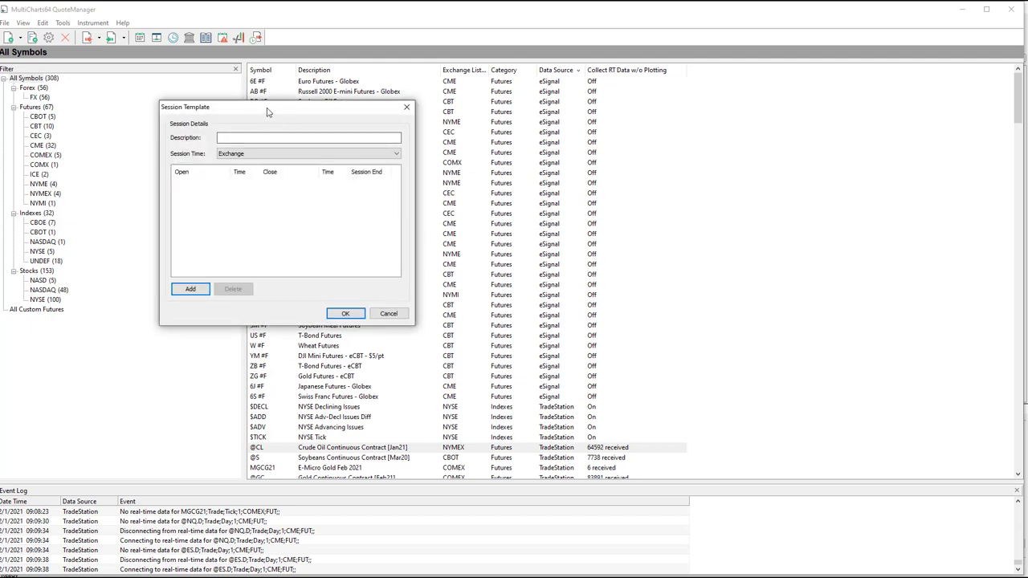
{"action": "left_click_drag", "start_coordinate": [268, 112], "coordinate": [264, 180]}
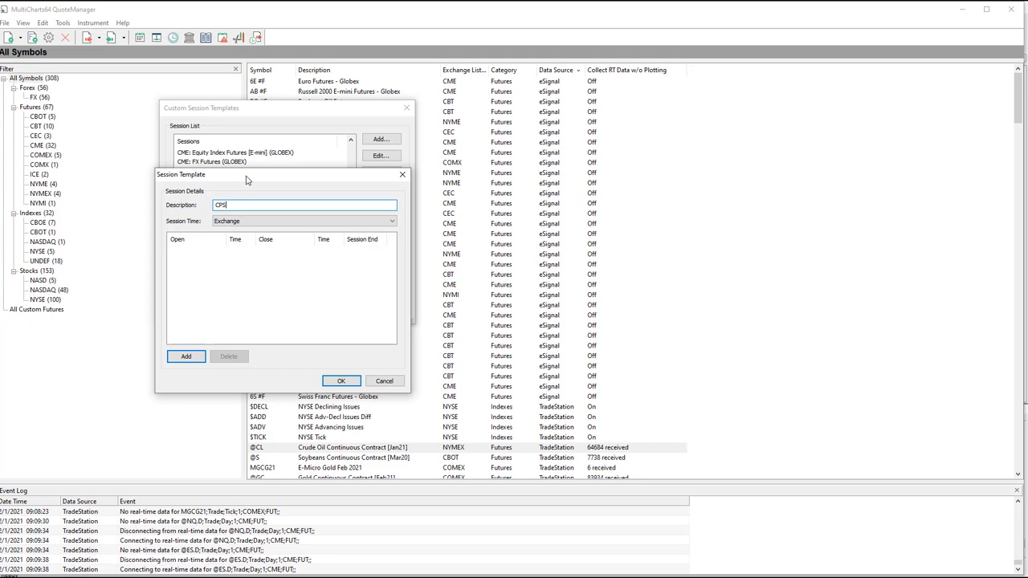
{"action": "left_click_drag", "start_coordinate": [247, 180], "coordinate": [275, 231]}
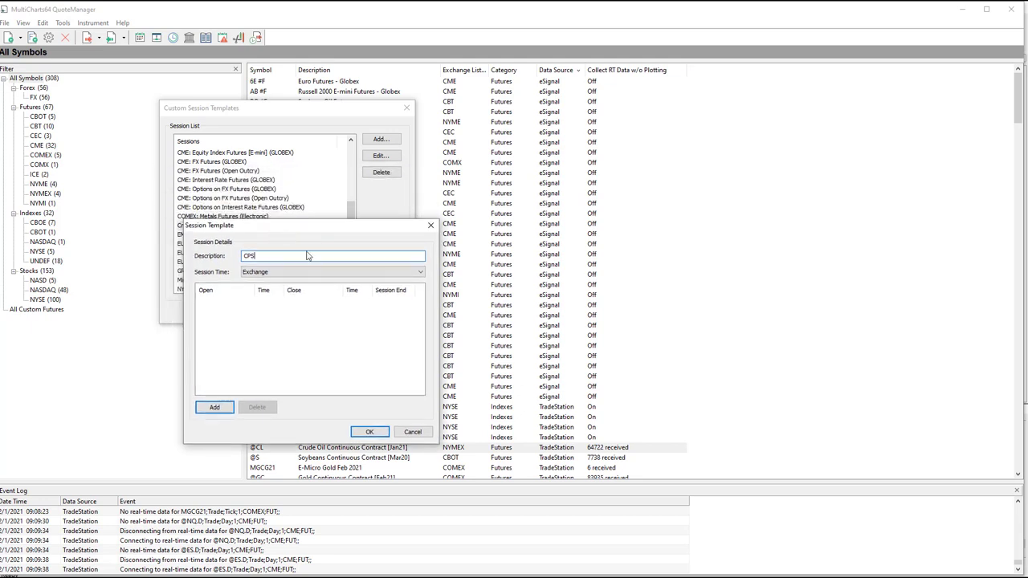
Step: Add a session row opening on Monday at 09:00
{"action": "left_click", "coordinate": [214, 406]}
{"action": "left_click", "coordinate": [222, 302]}
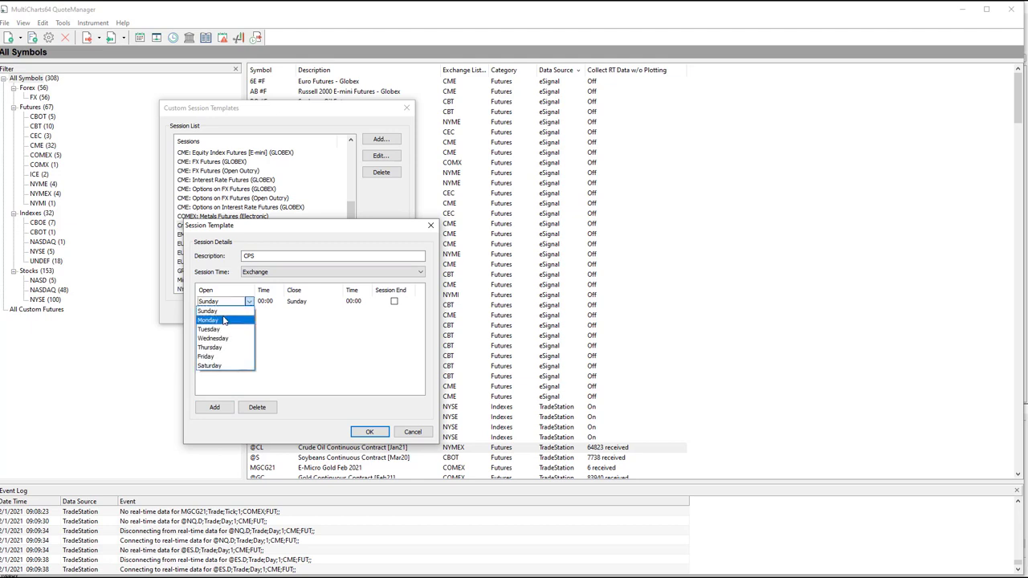
{"action": "left_click", "coordinate": [224, 321]}
{"action": "left_click", "coordinate": [261, 303]}
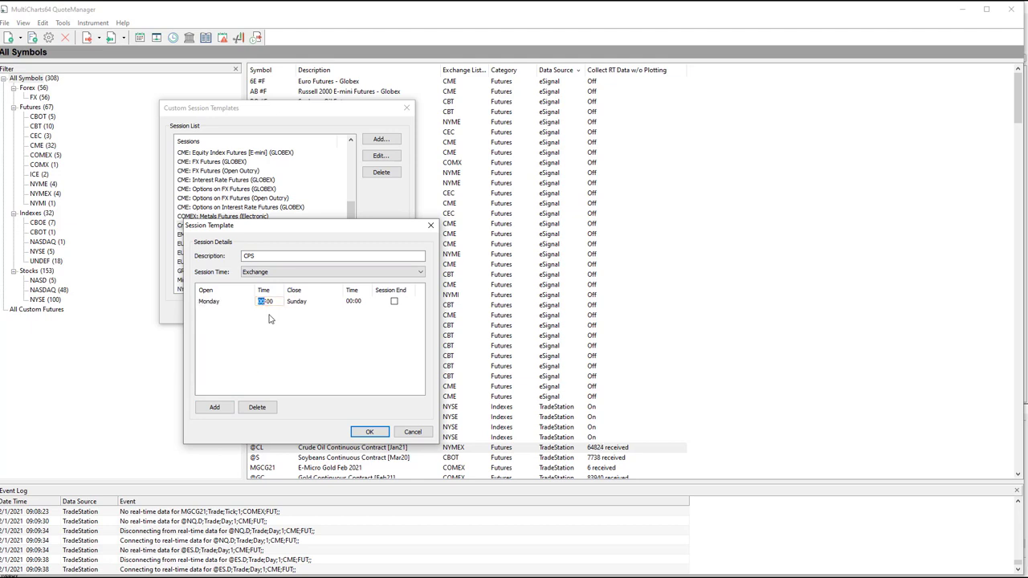
{"action": "type", "text": "09"}
Step: Set the row's close to Monday at 14:30
{"action": "left_click", "coordinate": [295, 302]}
{"action": "left_click", "coordinate": [337, 303]}
{"action": "left_click", "coordinate": [333, 321]}
{"action": "left_click", "coordinate": [351, 302]}
{"action": "type", "text": "2"}
{"action": "left_click", "coordinate": [359, 302]}
{"action": "left_click", "coordinate": [350, 301]}
{"action": "type", "text": "14:30"}
{"action": "key", "text": "Tab"}
Step: Recheck the 09:00 opening time and the Monday opening day
{"action": "left_click", "coordinate": [268, 302]}
{"action": "left_click", "coordinate": [290, 306]}
{"action": "left_click", "coordinate": [224, 305]}
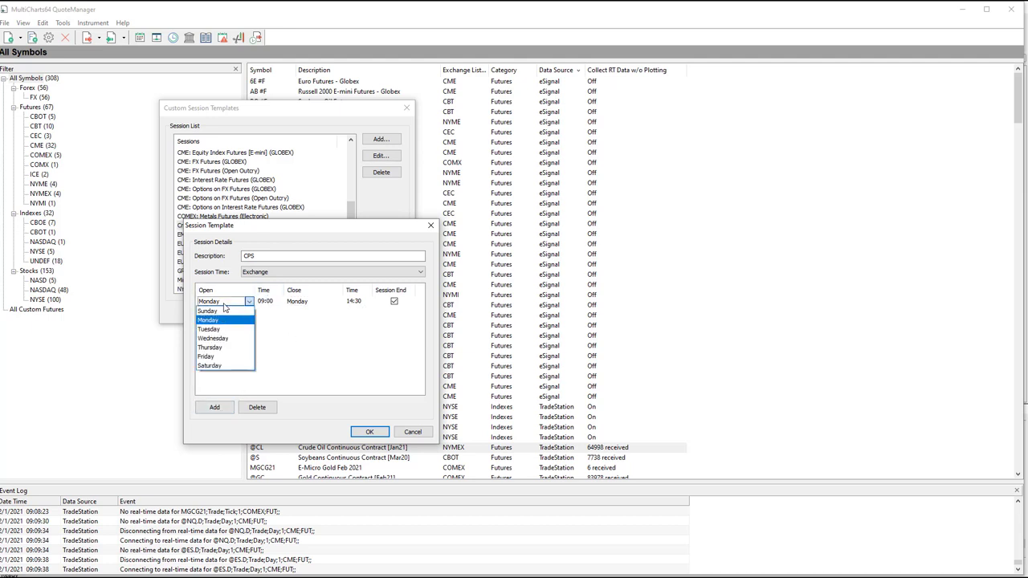
{"action": "left_click", "coordinate": [225, 306]}
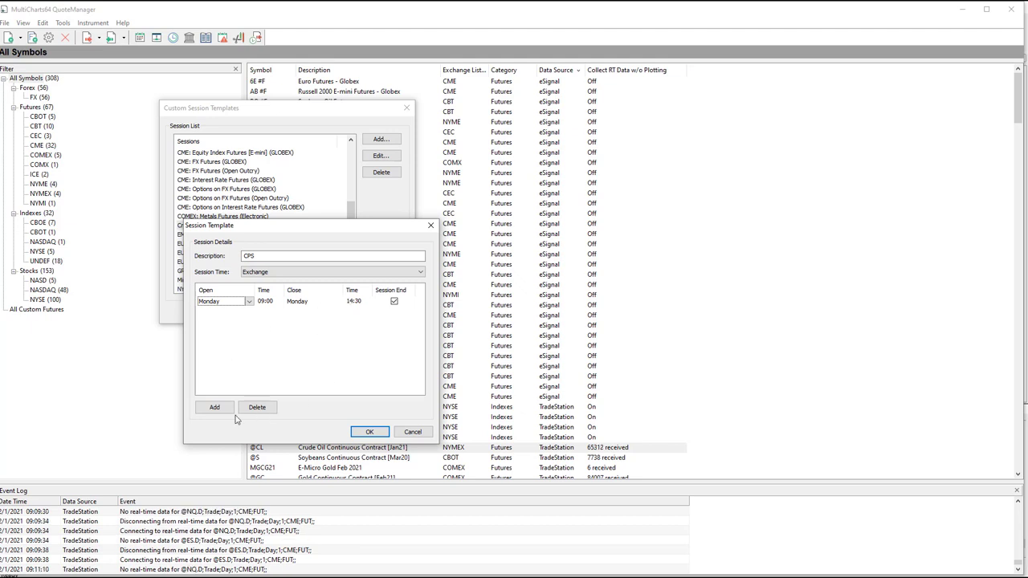
Step: Add Tuesday through Friday 09:00–14:30 rows to CPS, then cancel without saving
{"action": "left_click", "coordinate": [210, 407]}
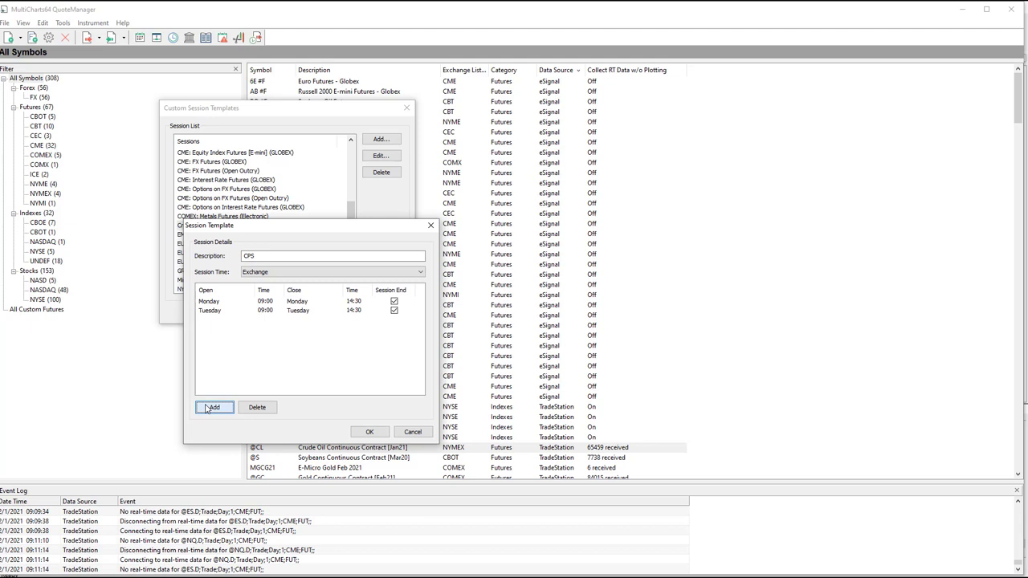
{"action": "left_click", "coordinate": [207, 409]}
{"action": "left_click", "coordinate": [208, 408]}
{"action": "left_click", "coordinate": [209, 408]}
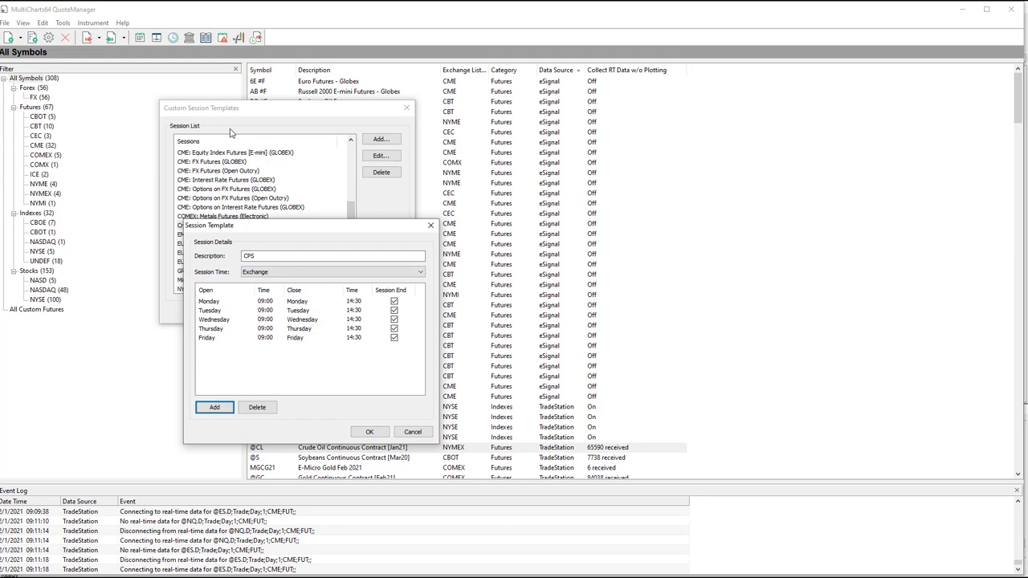
{"action": "left_click", "coordinate": [422, 433]}
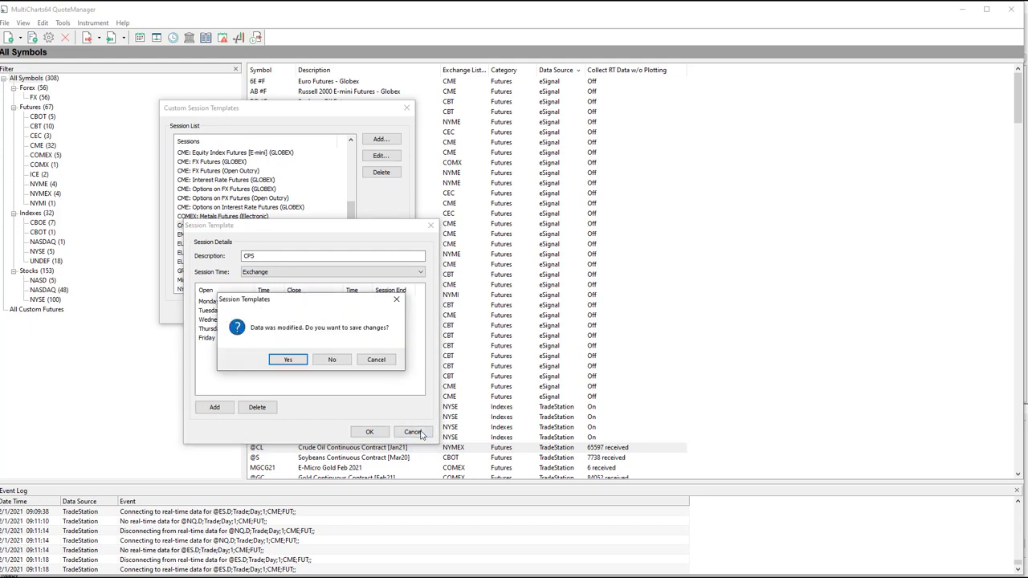
{"action": "left_click", "coordinate": [343, 361]}
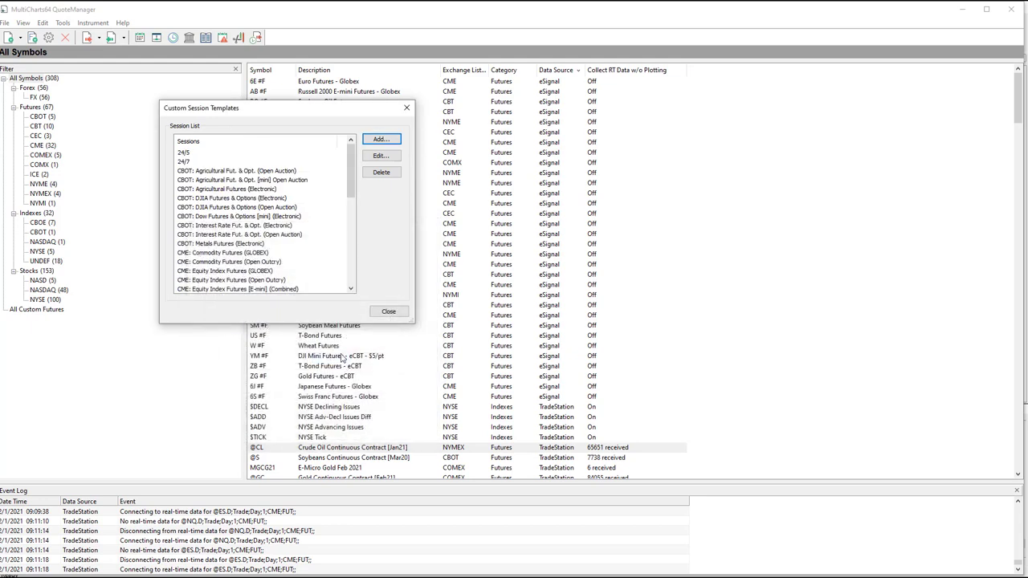
Step: Reopen Crude Pit Session to confirm its Monday–Friday 09:00–14:30 hours, then close with OK
{"action": "left_click_drag", "start_coordinate": [351, 171], "coordinate": [363, 238]}
{"action": "double_click", "coordinate": [211, 198]}
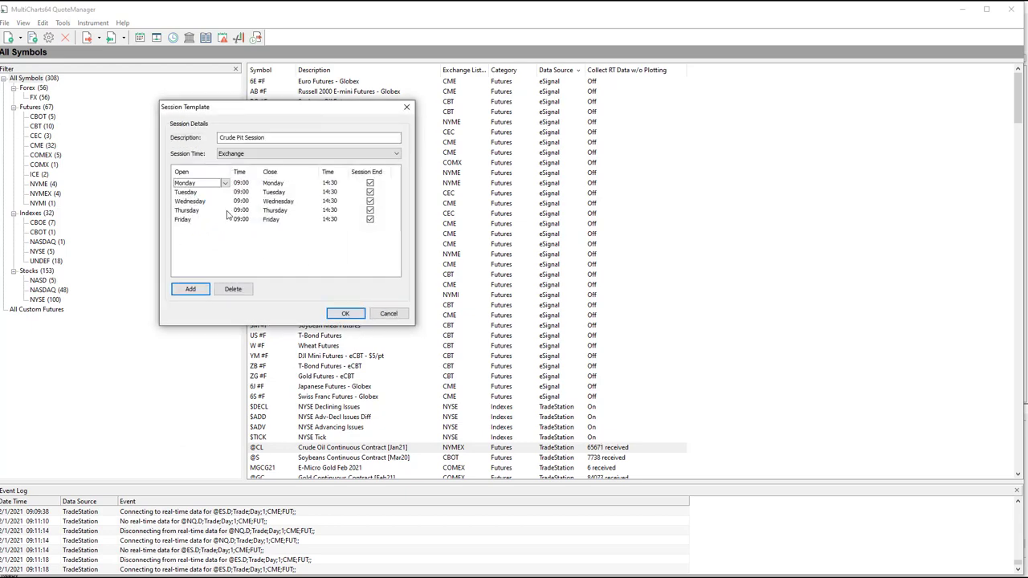
{"action": "left_click", "coordinate": [341, 316]}
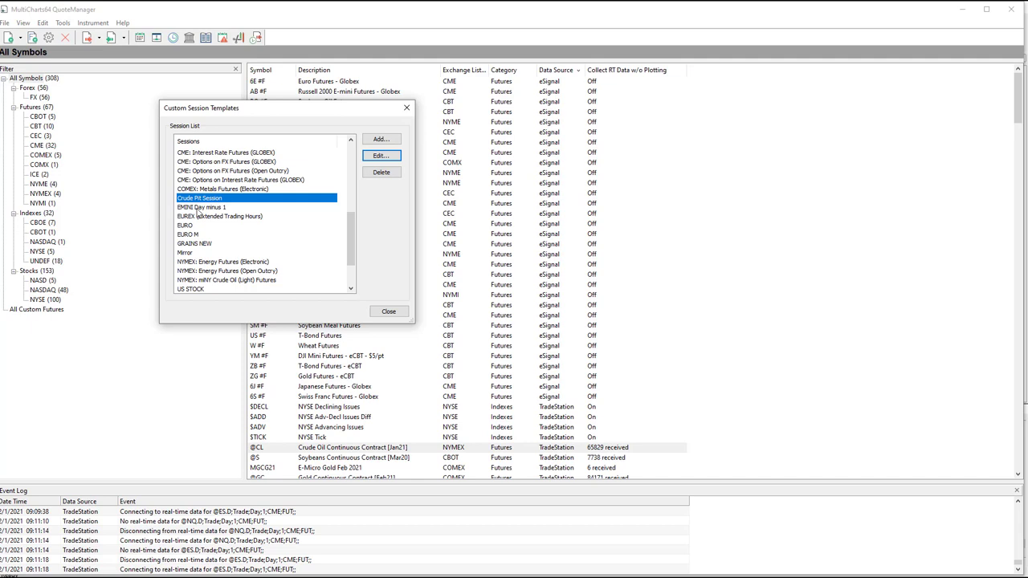
{"action": "double_click", "coordinate": [220, 208]}
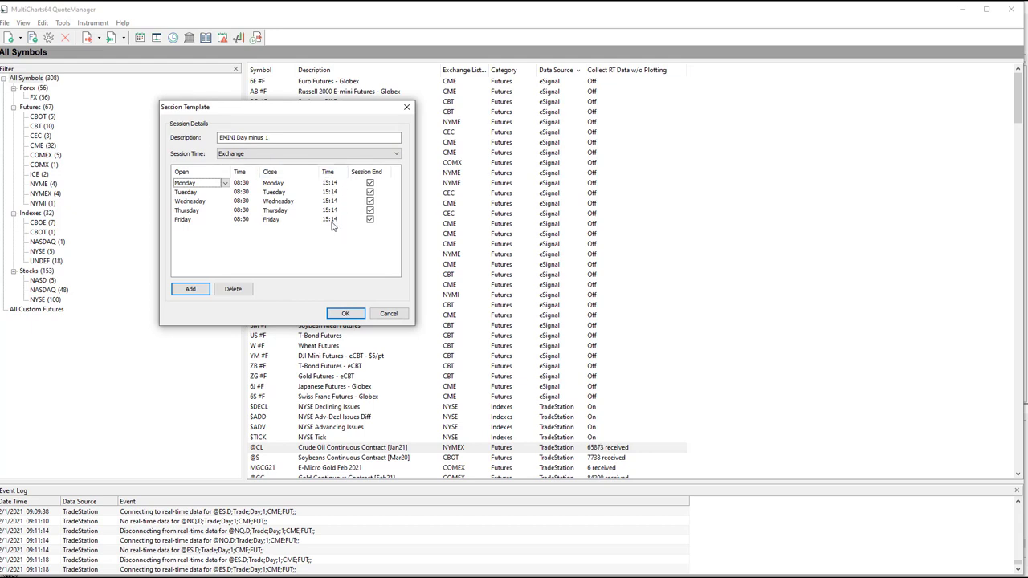
{"action": "left_click", "coordinate": [387, 314]}
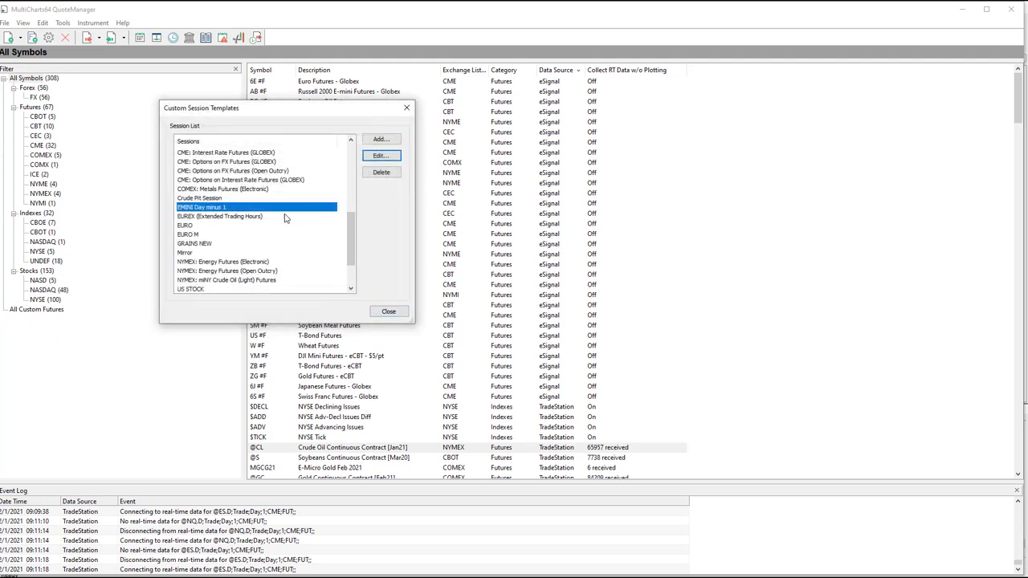
{"action": "double_click", "coordinate": [193, 226]}
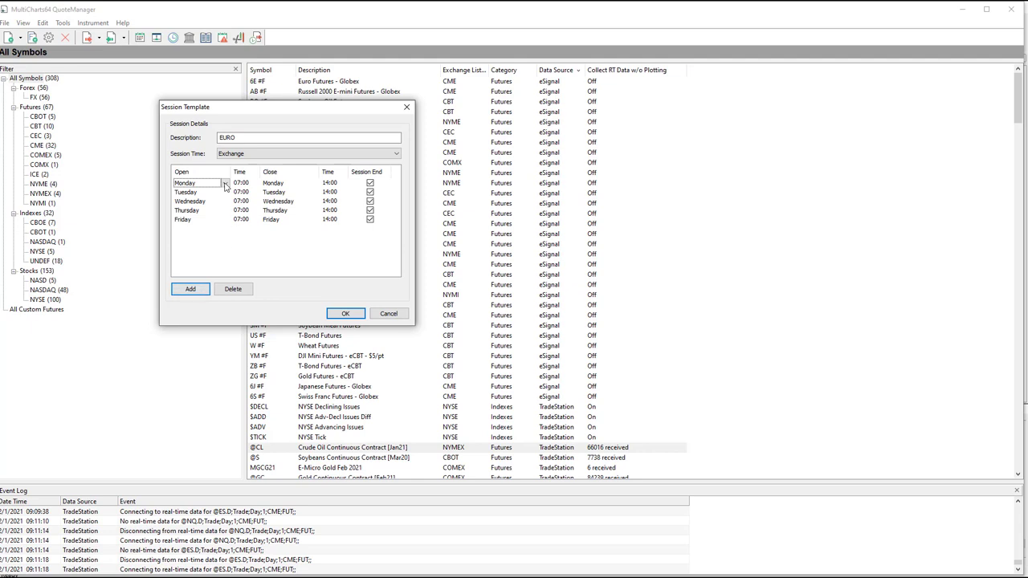
{"action": "left_click", "coordinate": [389, 314]}
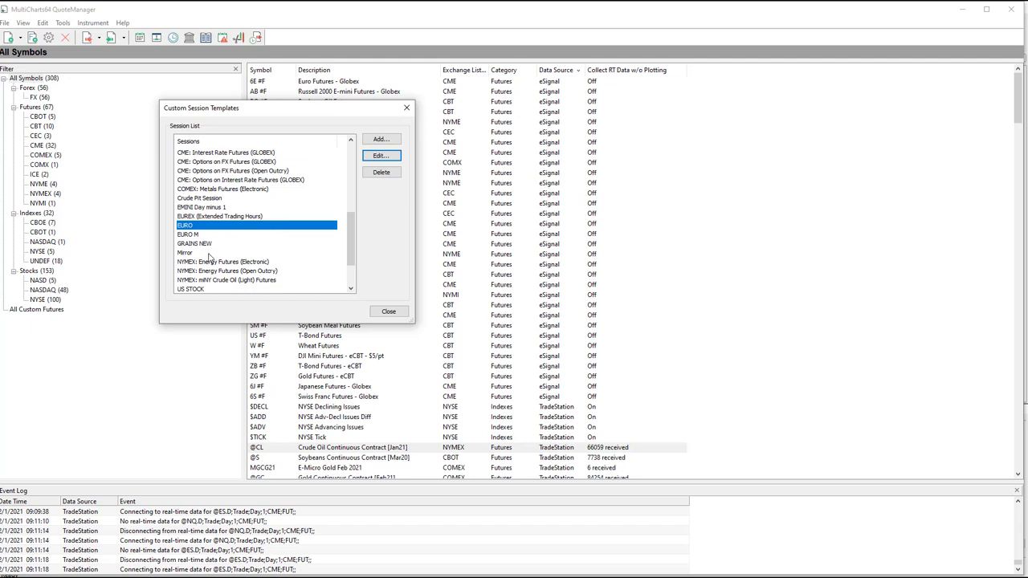
{"action": "left_click", "coordinate": [351, 290]}
{"action": "left_click", "coordinate": [350, 290]}
{"action": "left_click", "coordinate": [350, 289]}
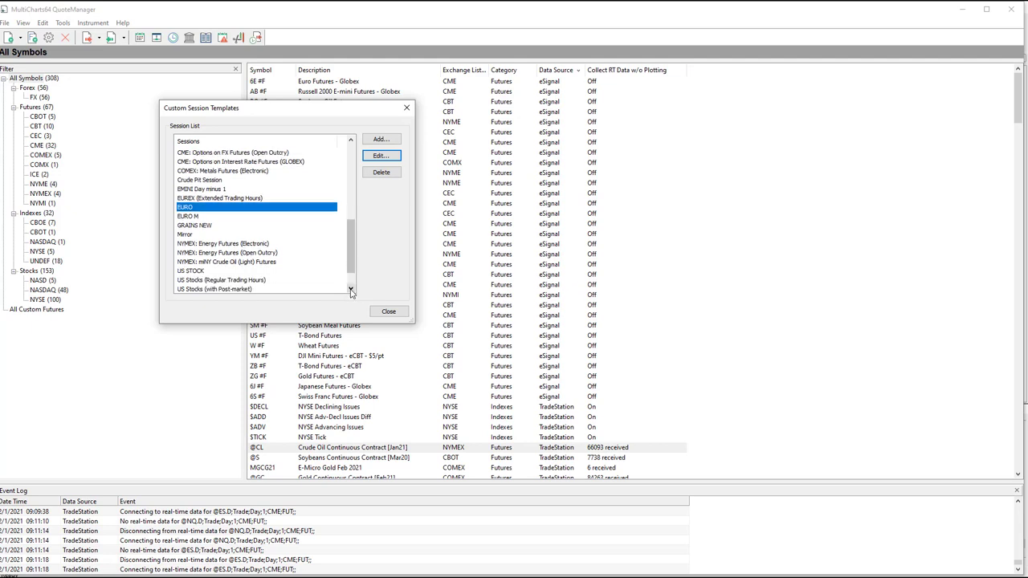
{"action": "left_click", "coordinate": [351, 290]}
{"action": "left_click", "coordinate": [350, 290]}
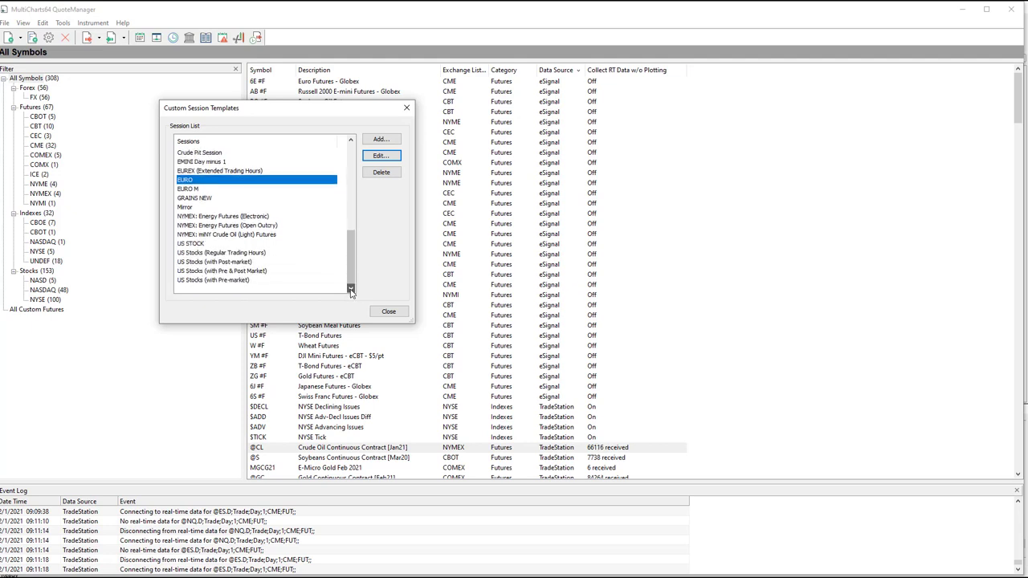
{"action": "double_click", "coordinate": [192, 207]}
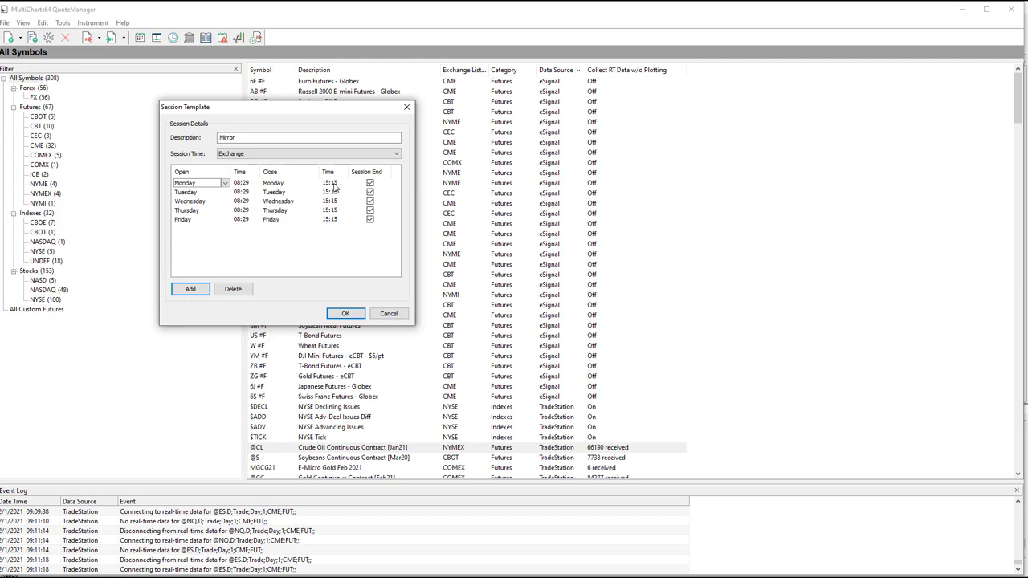
{"action": "left_click", "coordinate": [246, 154]}
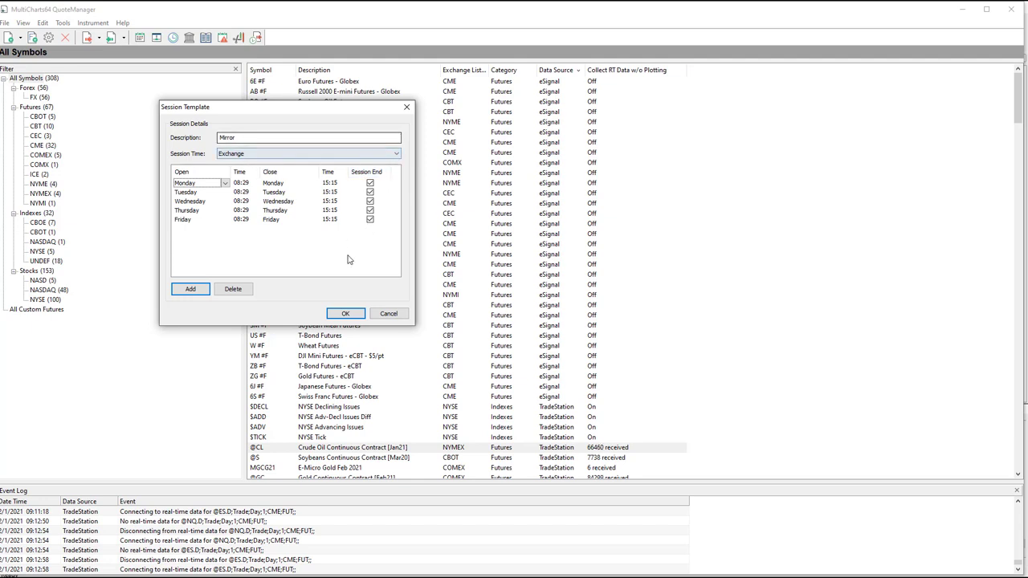
{"action": "left_click", "coordinate": [352, 314]}
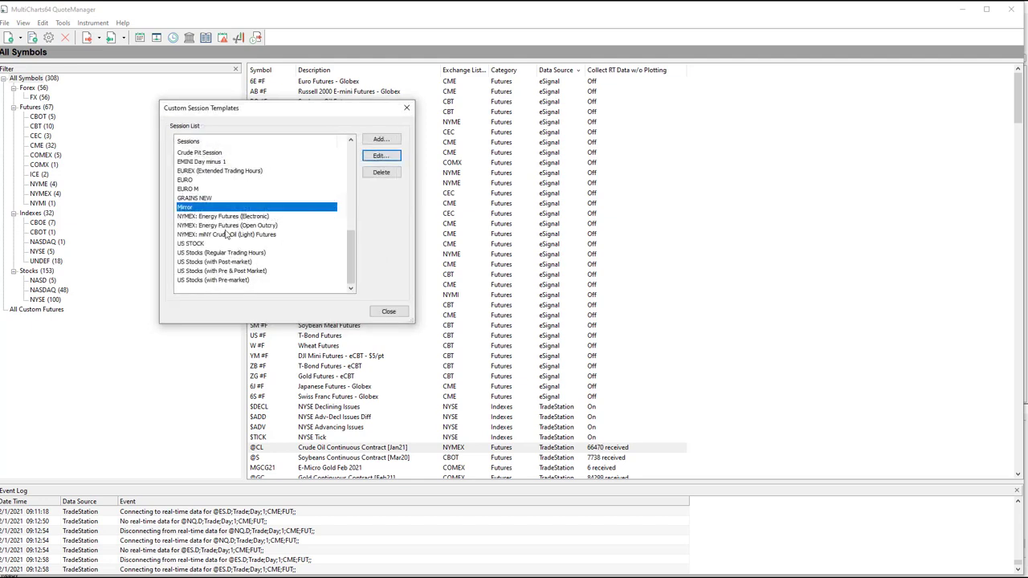
{"action": "left_click", "coordinate": [190, 244]}
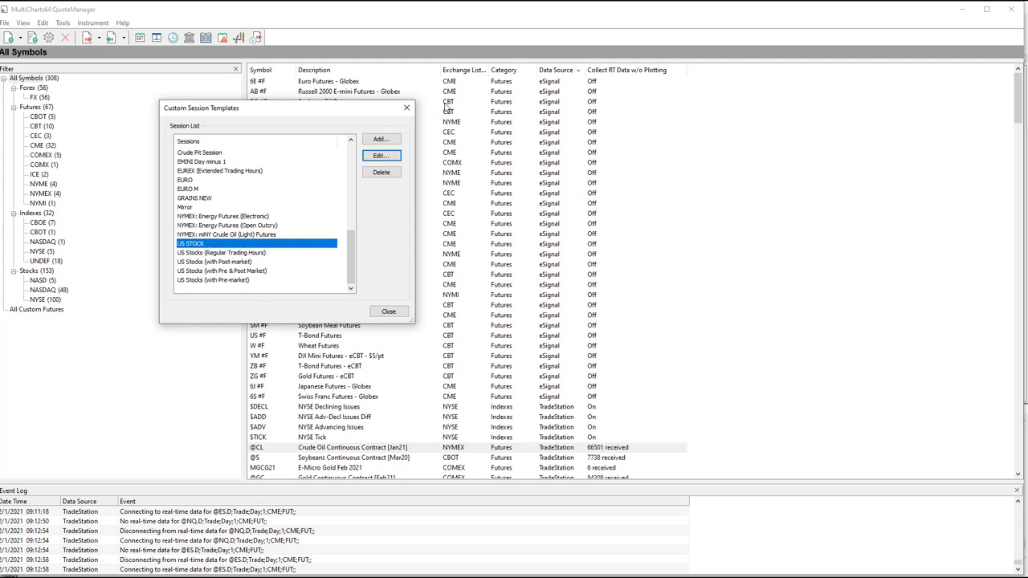
{"action": "double_click", "coordinate": [208, 245]}
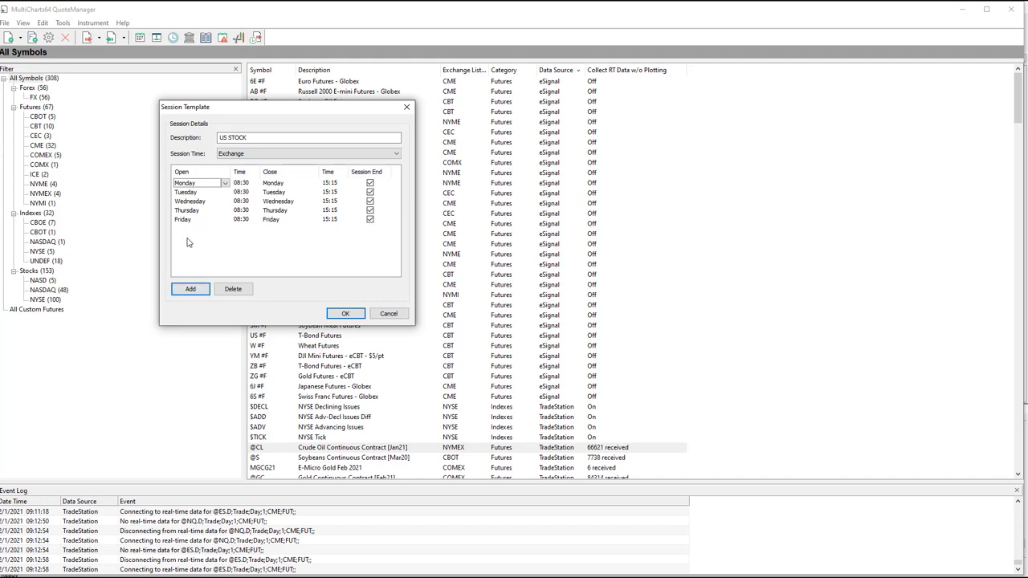
{"action": "left_click", "coordinate": [343, 313]}
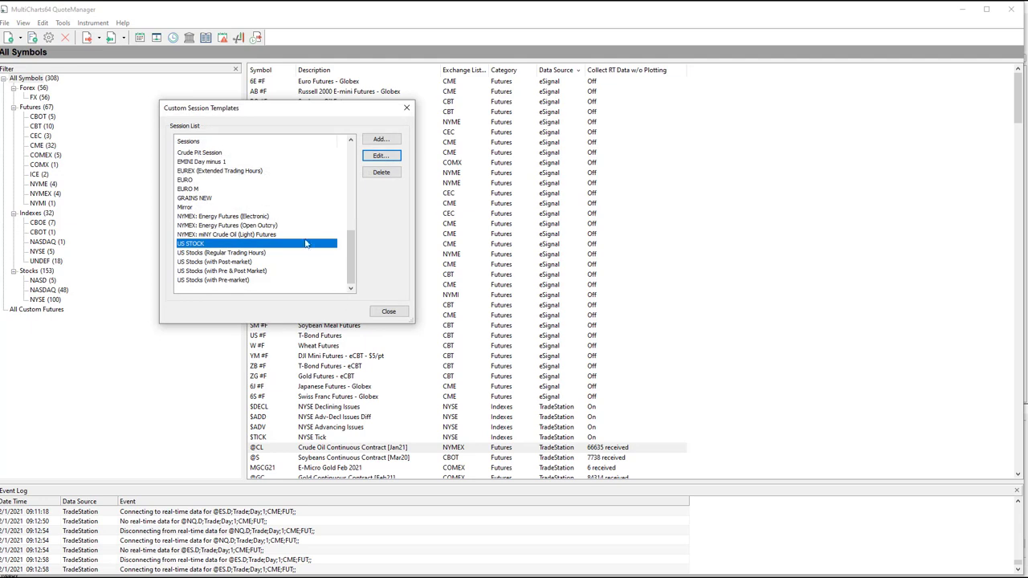
{"action": "left_click_drag", "start_coordinate": [352, 246], "coordinate": [358, 239]}
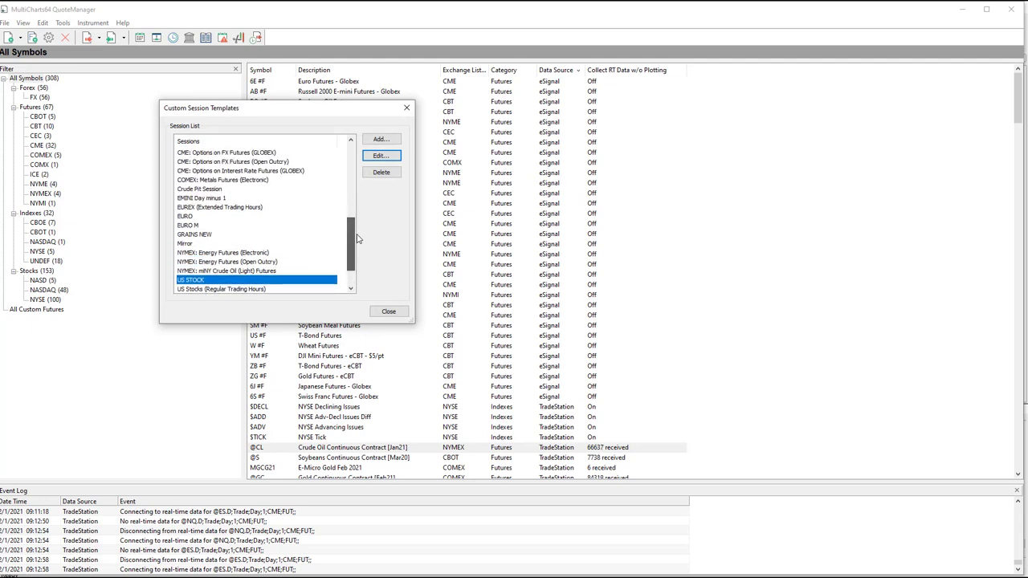
{"action": "left_click", "coordinate": [218, 190]}
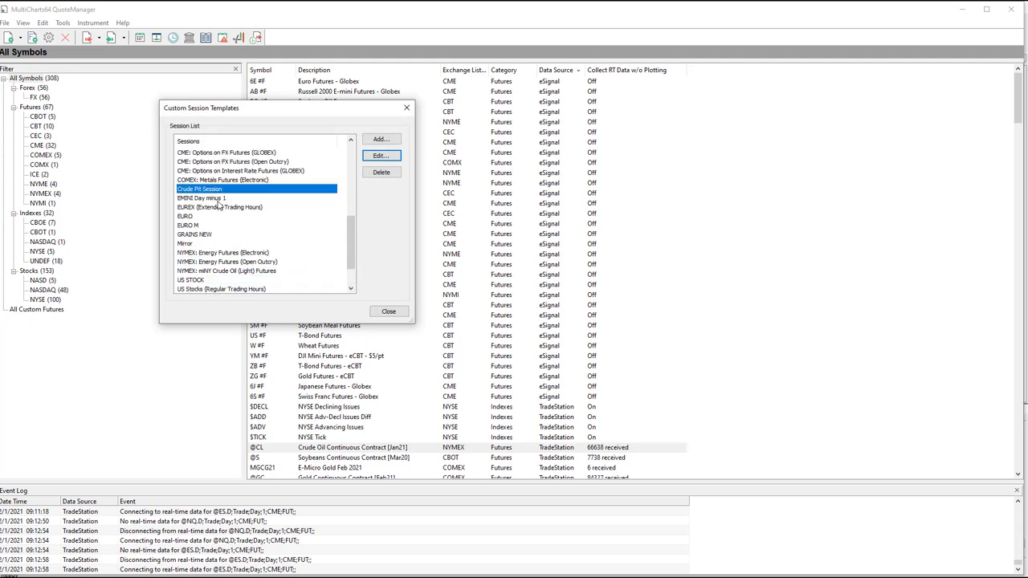
{"action": "left_click", "coordinate": [217, 200]}
{"action": "left_click", "coordinate": [205, 220]}
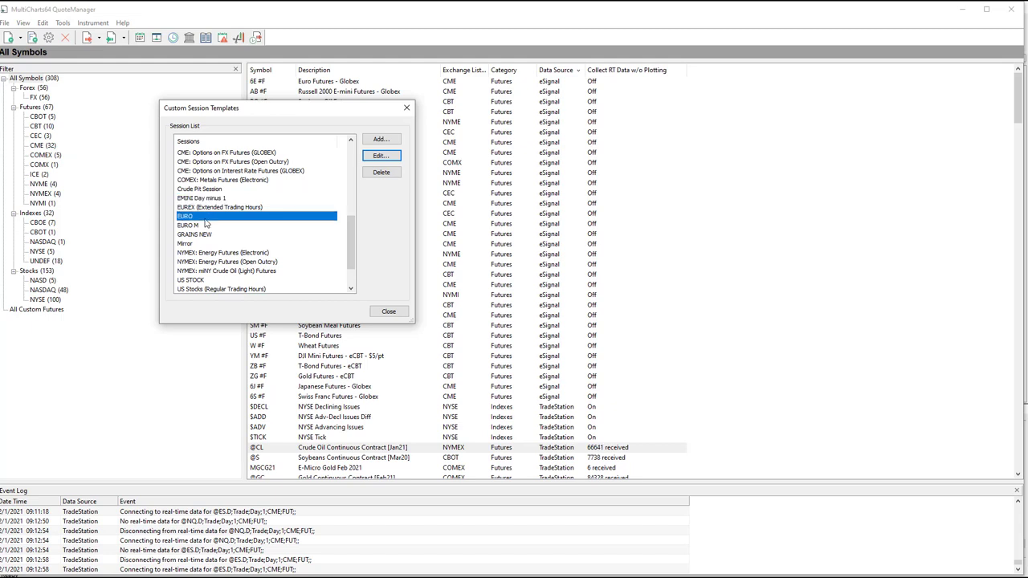
{"action": "left_click", "coordinate": [205, 245]}
{"action": "left_click", "coordinate": [205, 281]}
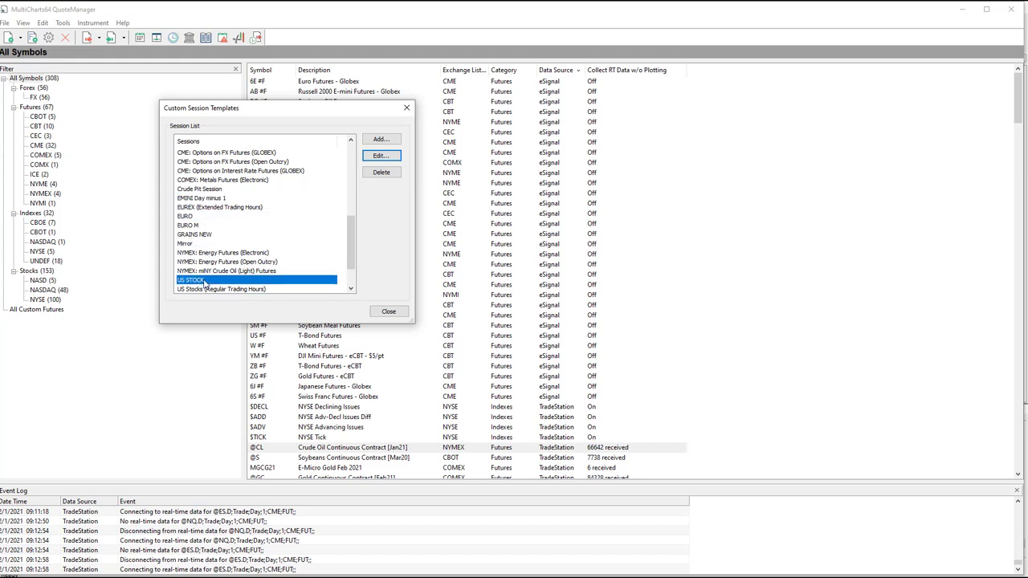